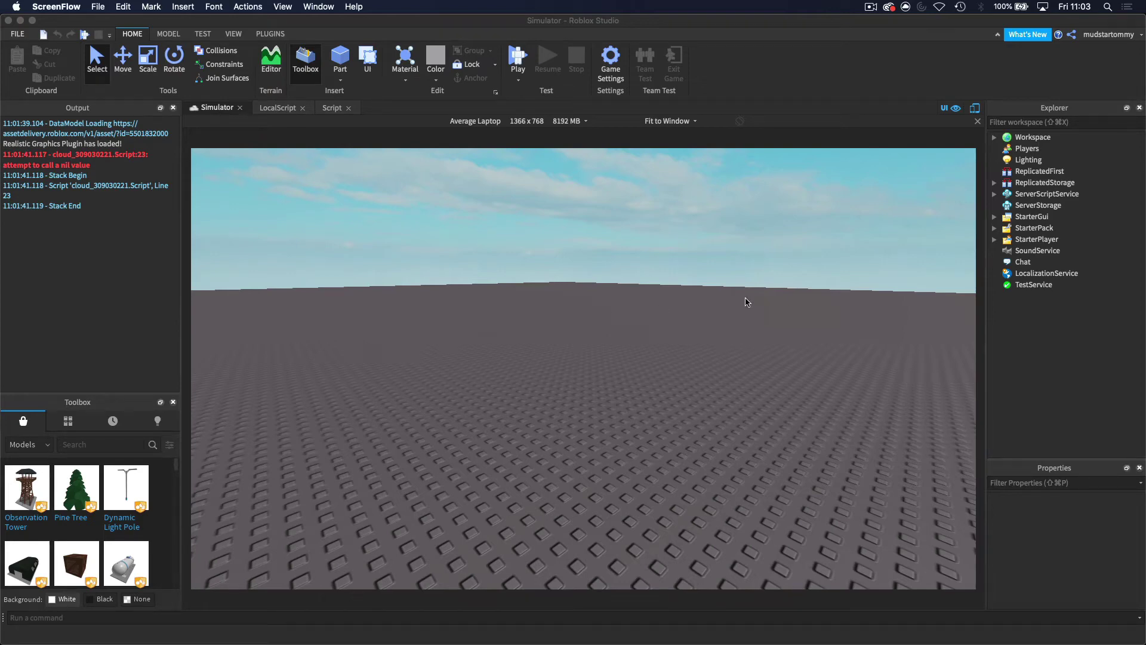
- Switch from the Simulator place in Roblox Studio to the My Creations games list in Chrome
left_click(637, 310)
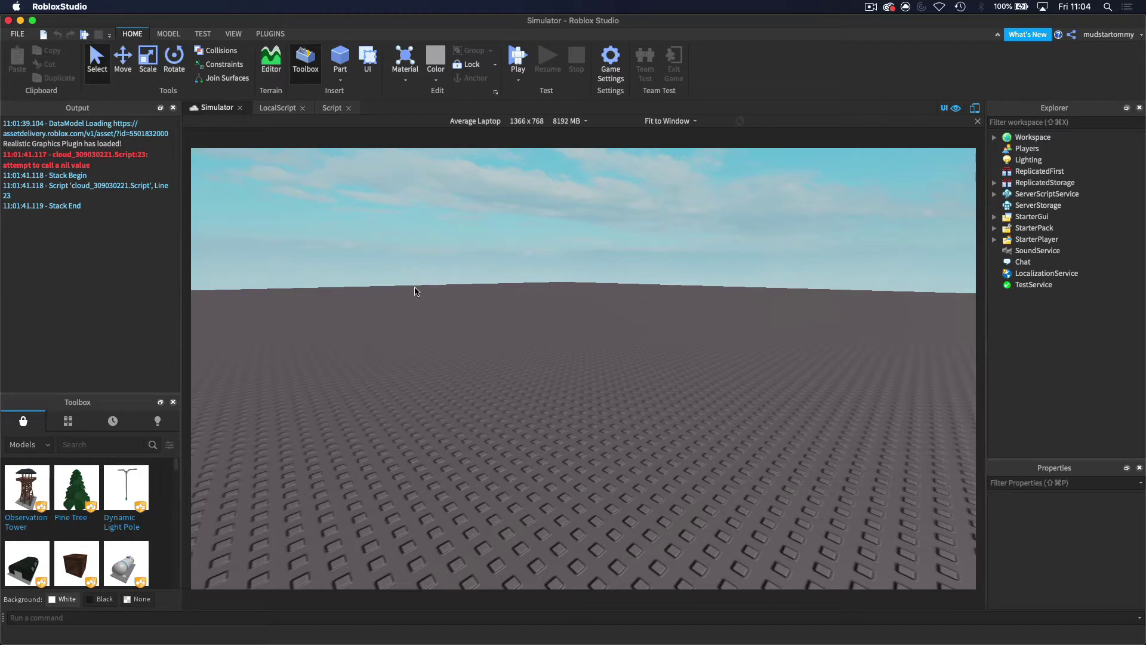
key("super+Tab")
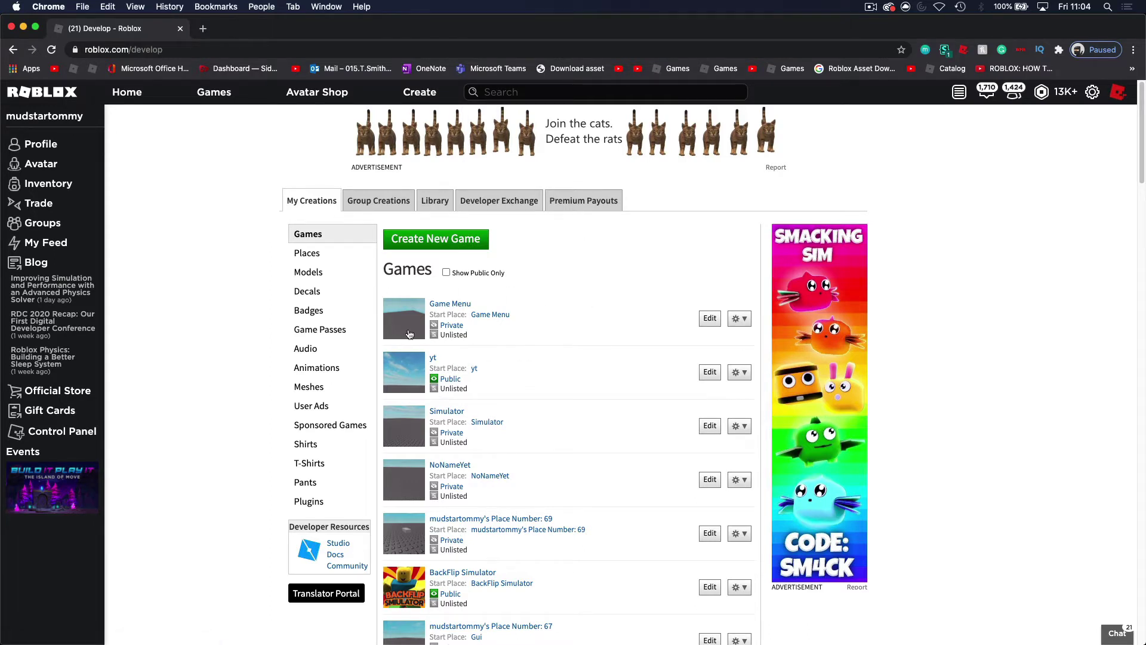
- Open the Configure Game page for the Simulator game from My Creations
left_click(411, 434)
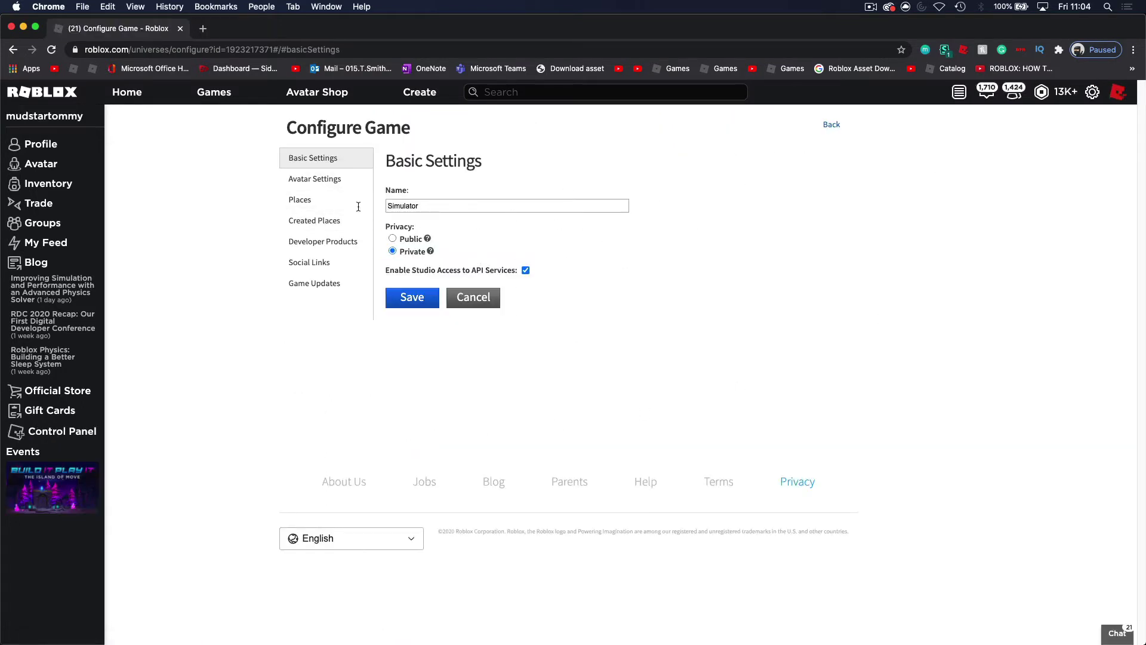
- Go to the Simulator game's Developer Products section
left_click(336, 248)
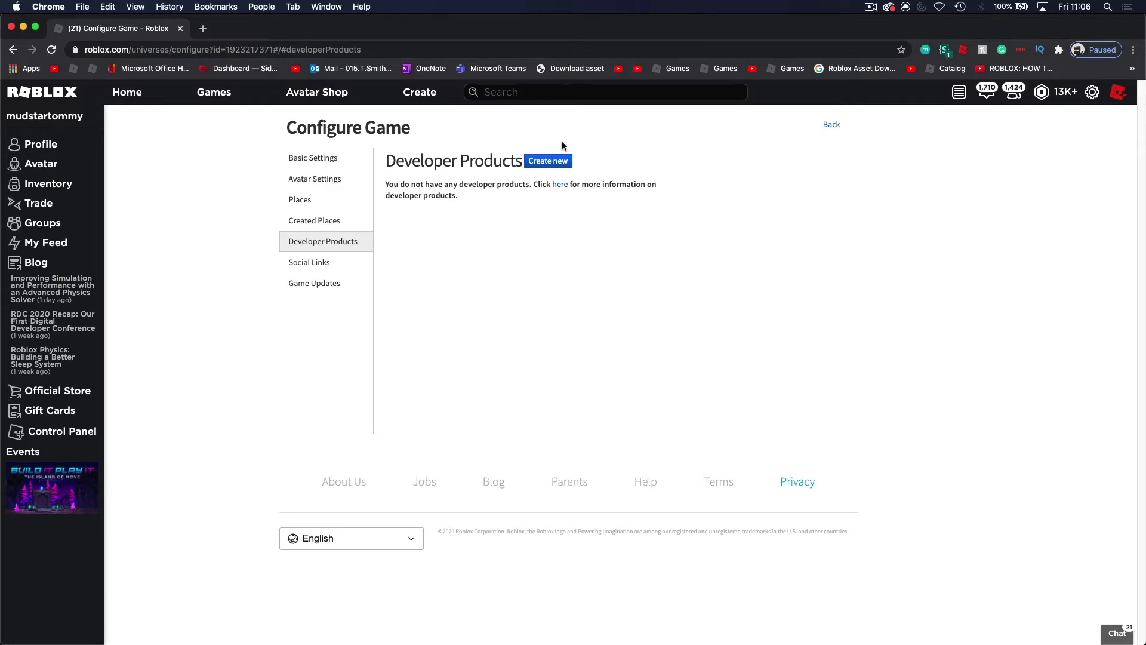
- Start a new developer product named '+1000', described 'Gives you 1000 cash!', priced 25 Robux
left_click(555, 164)
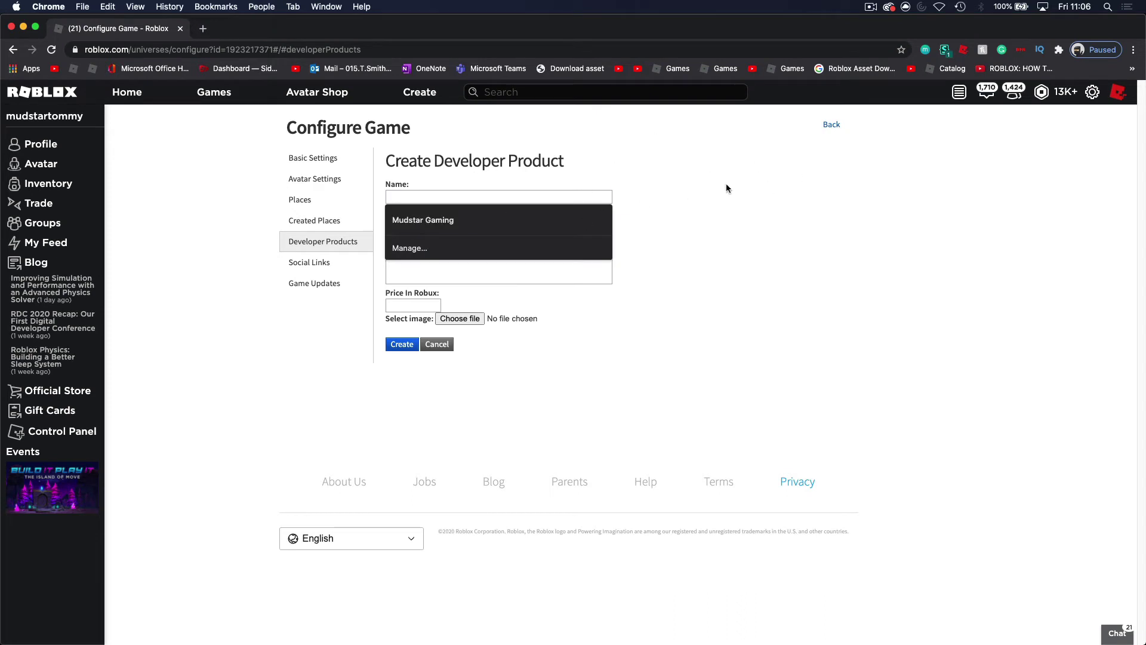
type("+1000")
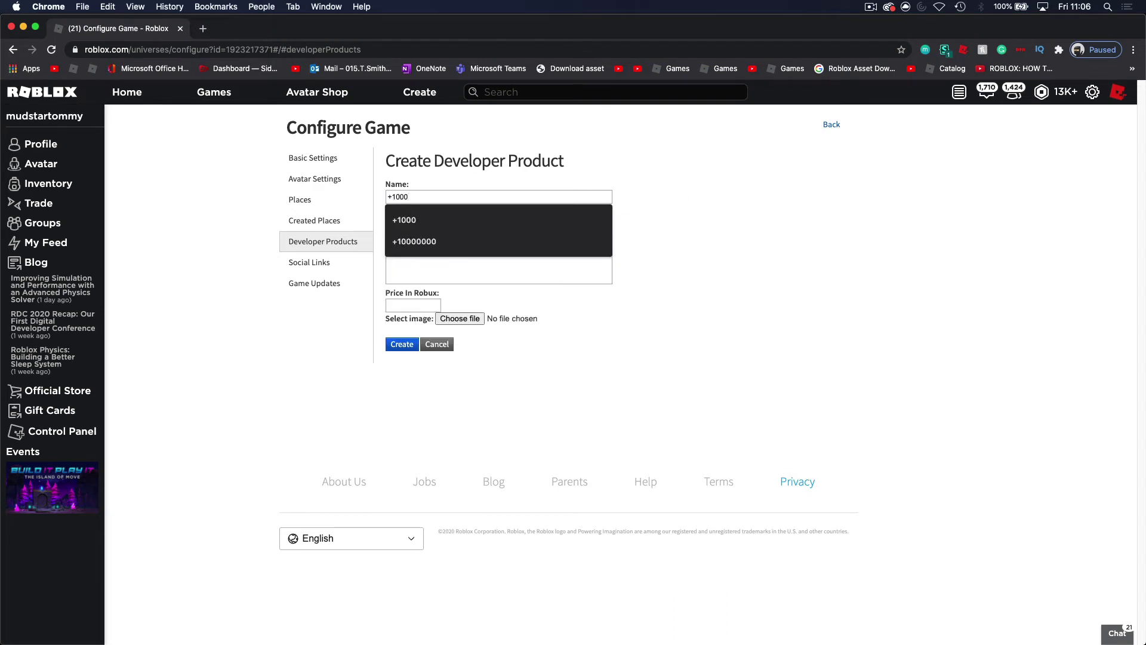
left_click(678, 211)
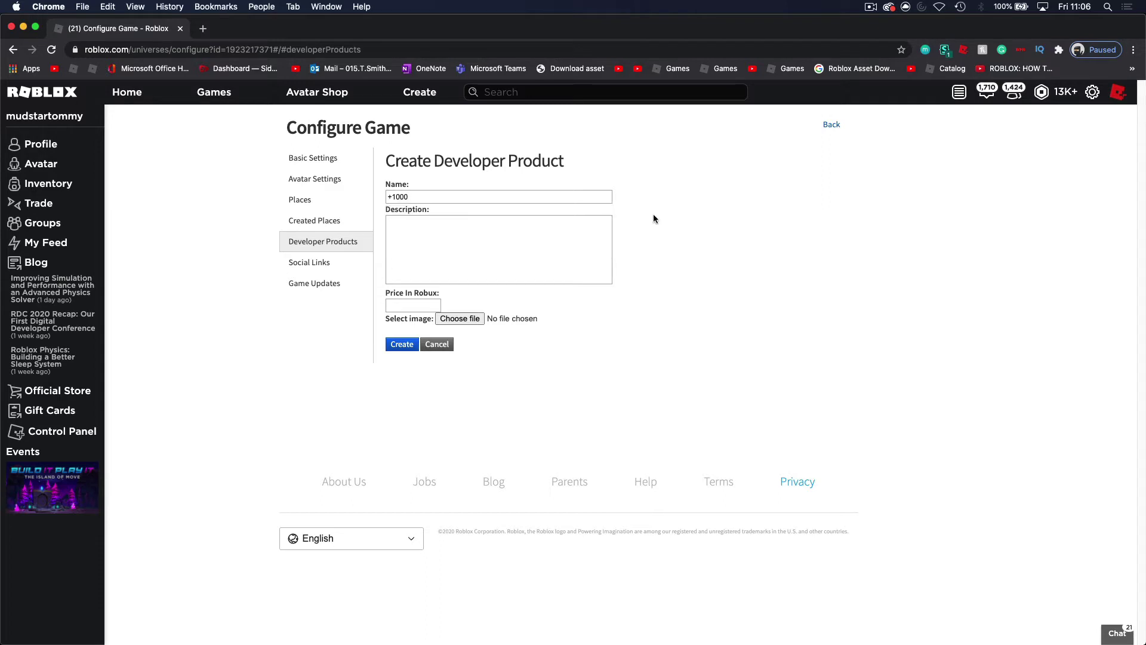
left_click(496, 234)
type("Givezx ")
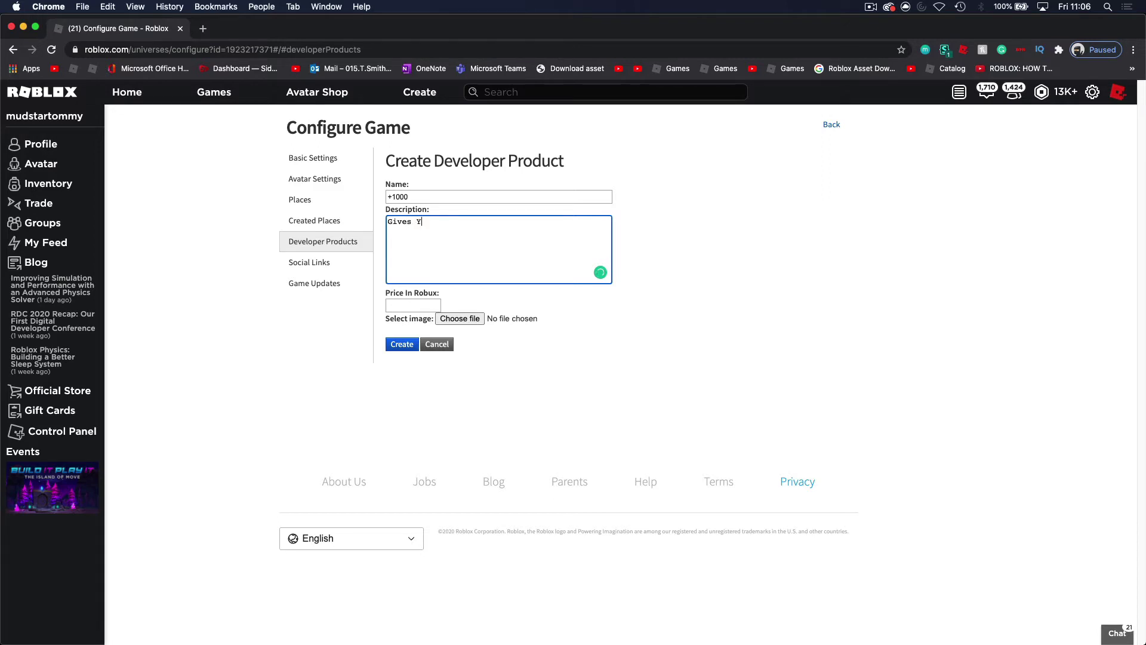
type("you 1000 cash!")
left_click(424, 303)
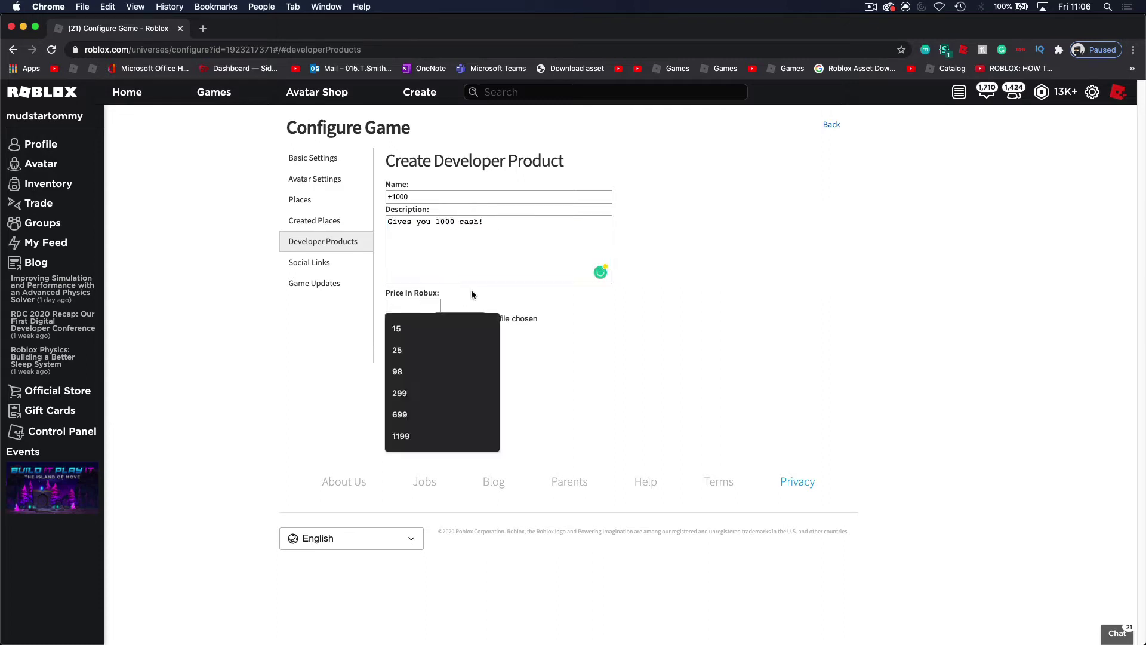
left_click(397, 350)
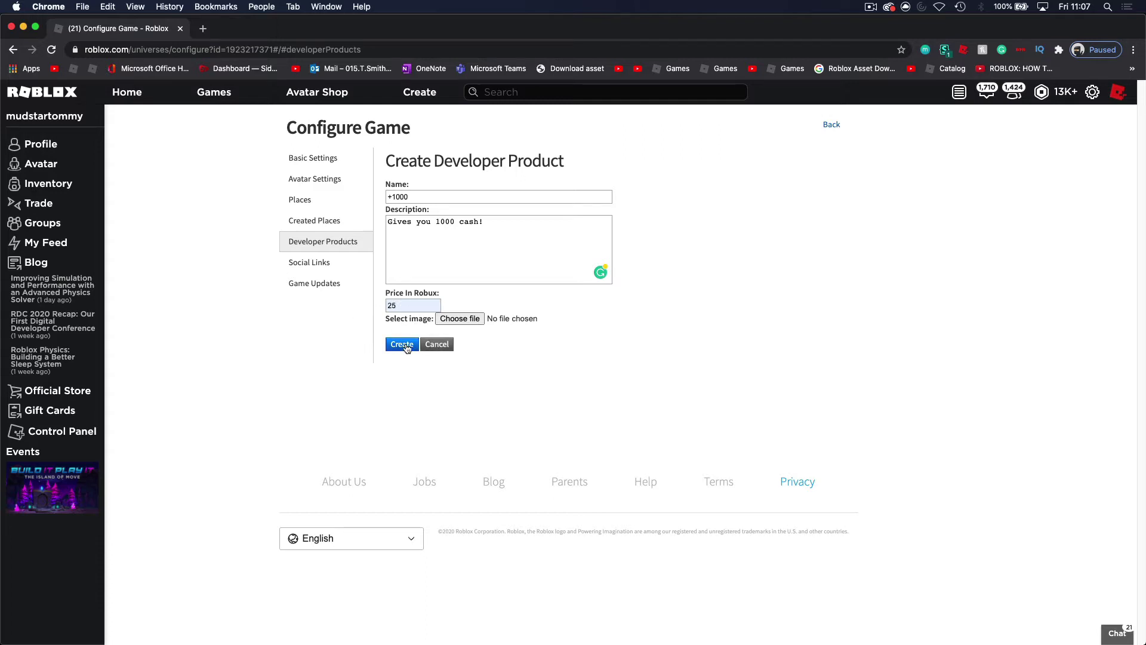
left_click(463, 319)
- Attach TC.png from the Desktop as the image and create the +1000 product
left_click(730, 484)
left_click(459, 319)
scroll(612, 394, "down", 5)
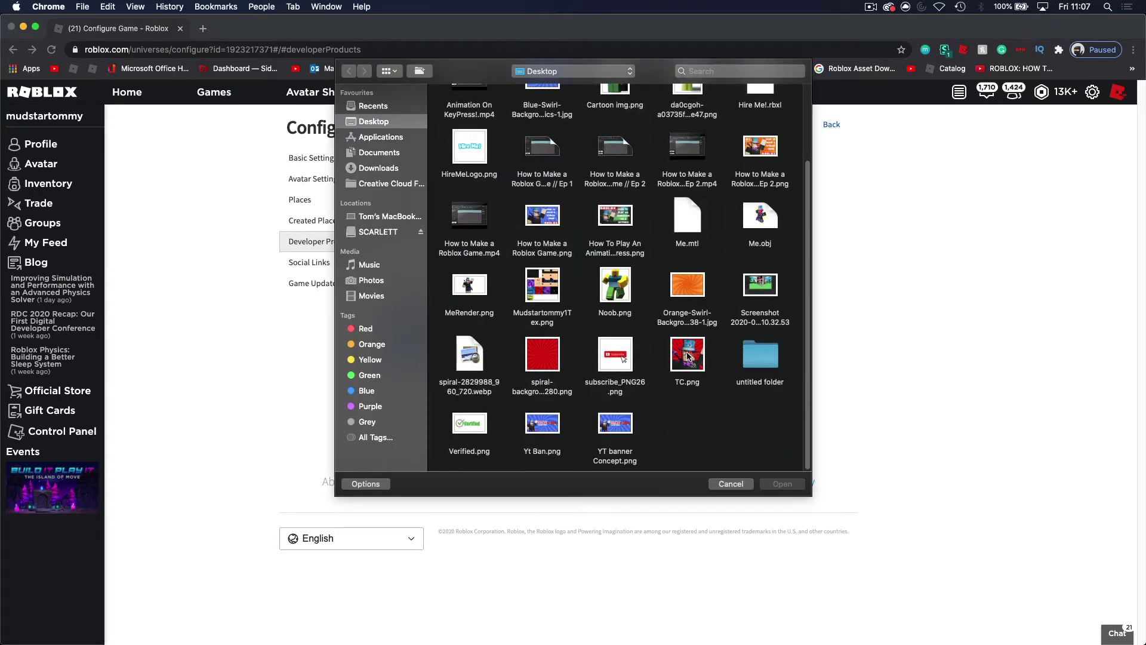
left_click(698, 368)
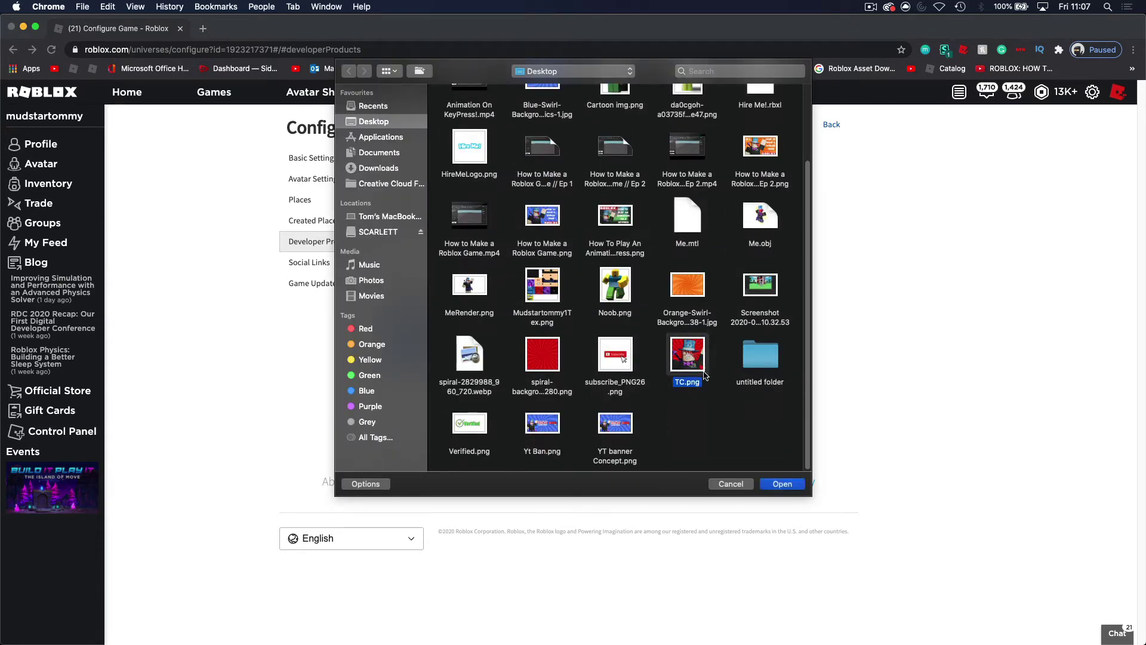
left_click(784, 487)
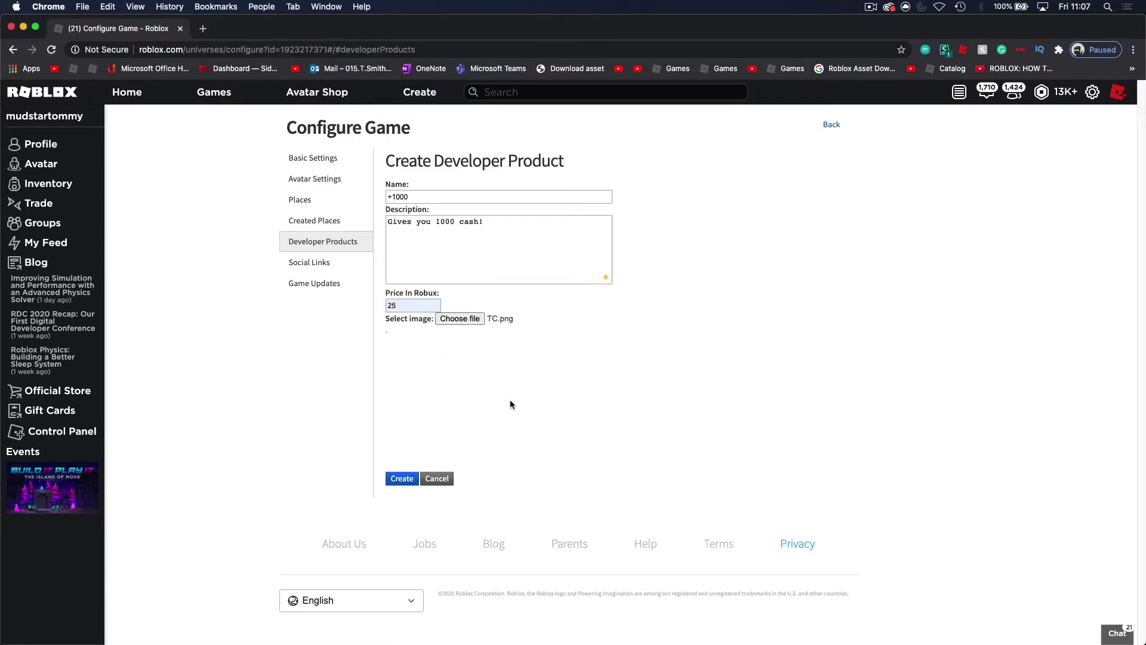
left_click(400, 479)
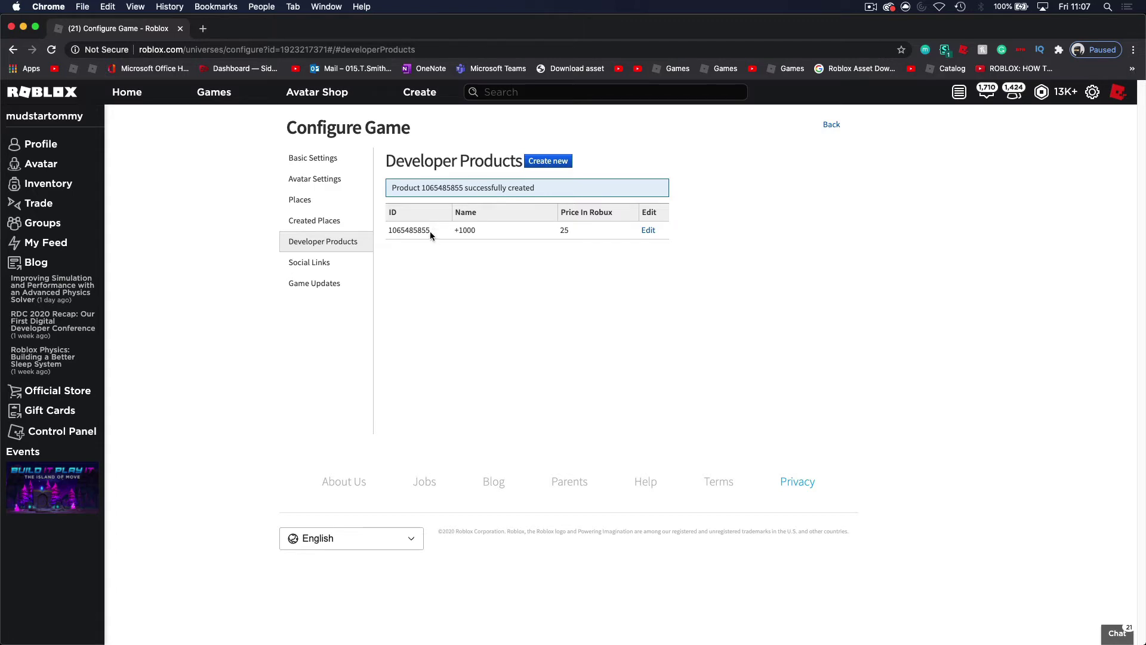
- Copy the new +1000 product's ID and return to Roblox Studio
left_click_drag(430, 230, 404, 231)
key("super+c")
key("super+c")
key("super+c")
key("super+Tab")
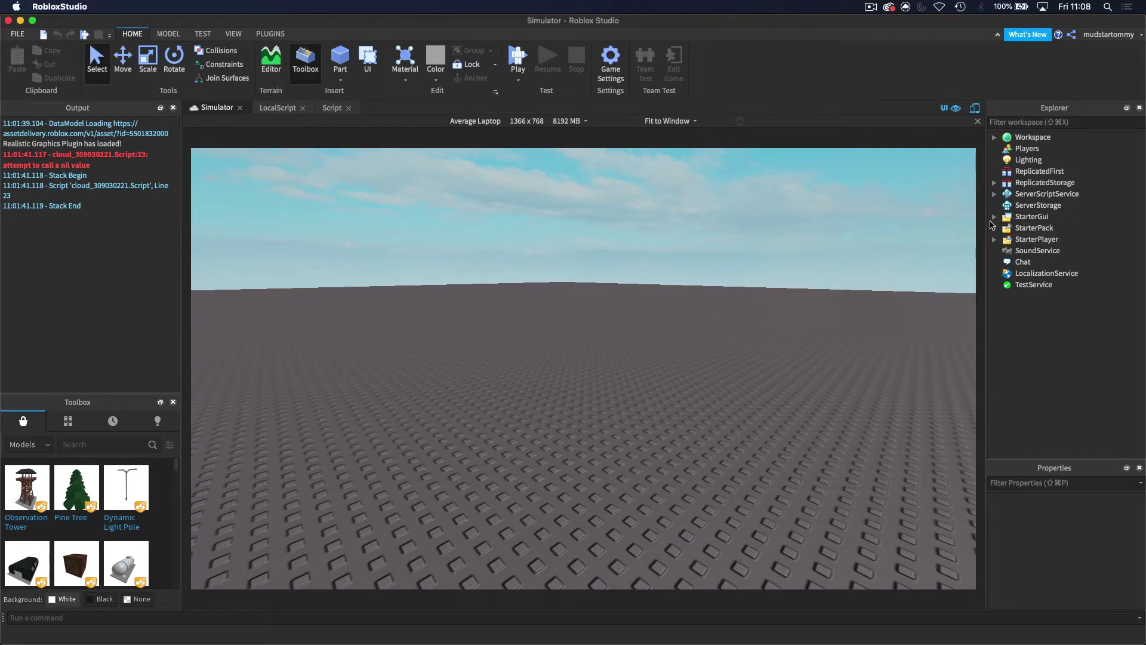
- Insert a ScreenGui under StarterGui and rename it Main
left_click(995, 216)
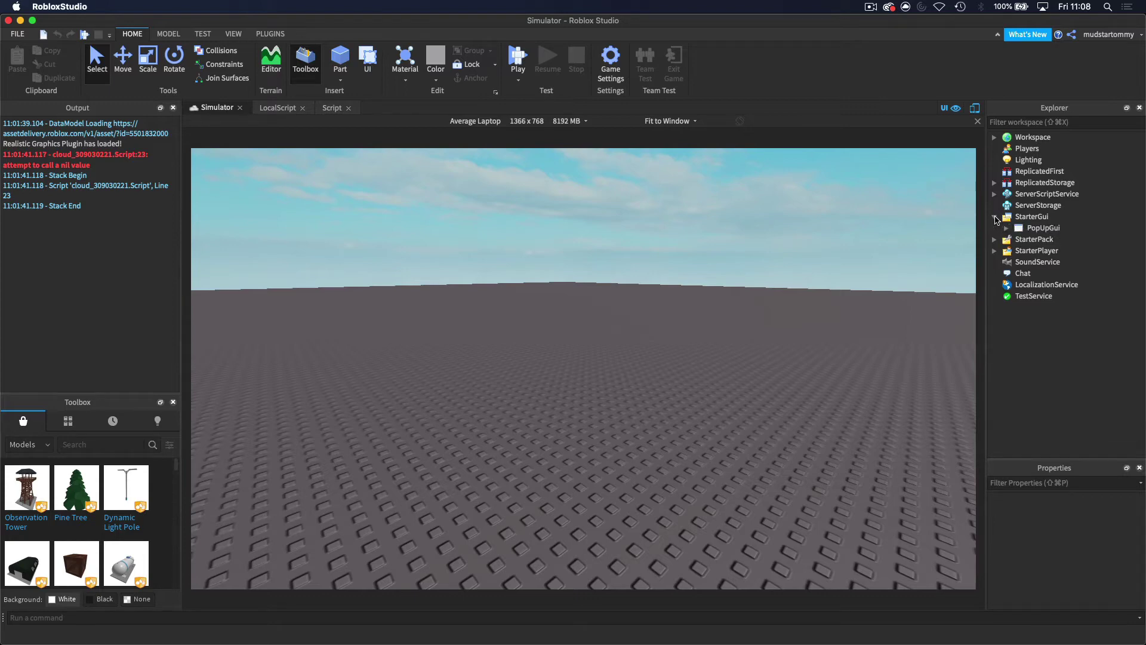
left_click(1032, 217)
right_click(1017, 220)
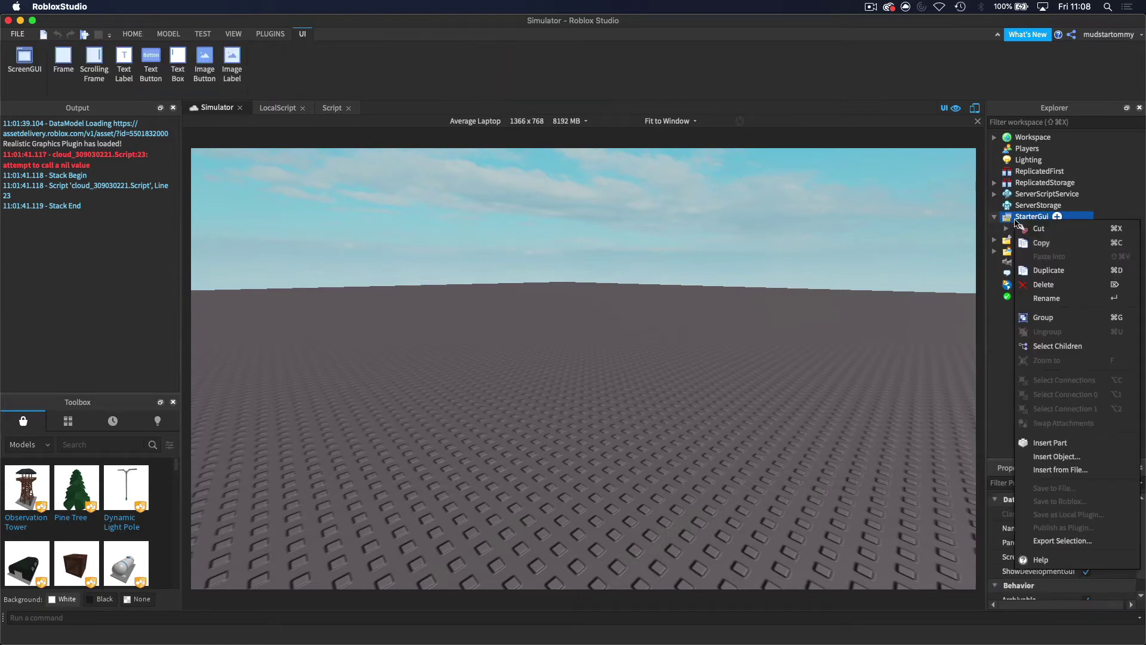
left_click(1057, 456)
left_click(1037, 287)
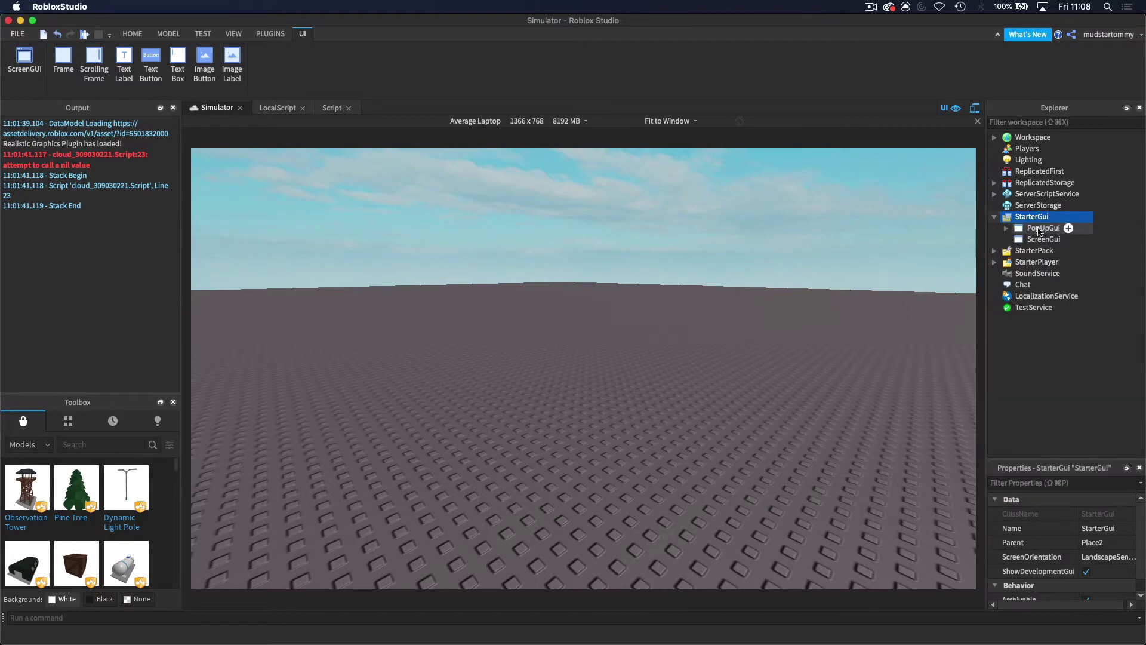
left_click(1030, 241)
scroll(1127, 506, "down", 3)
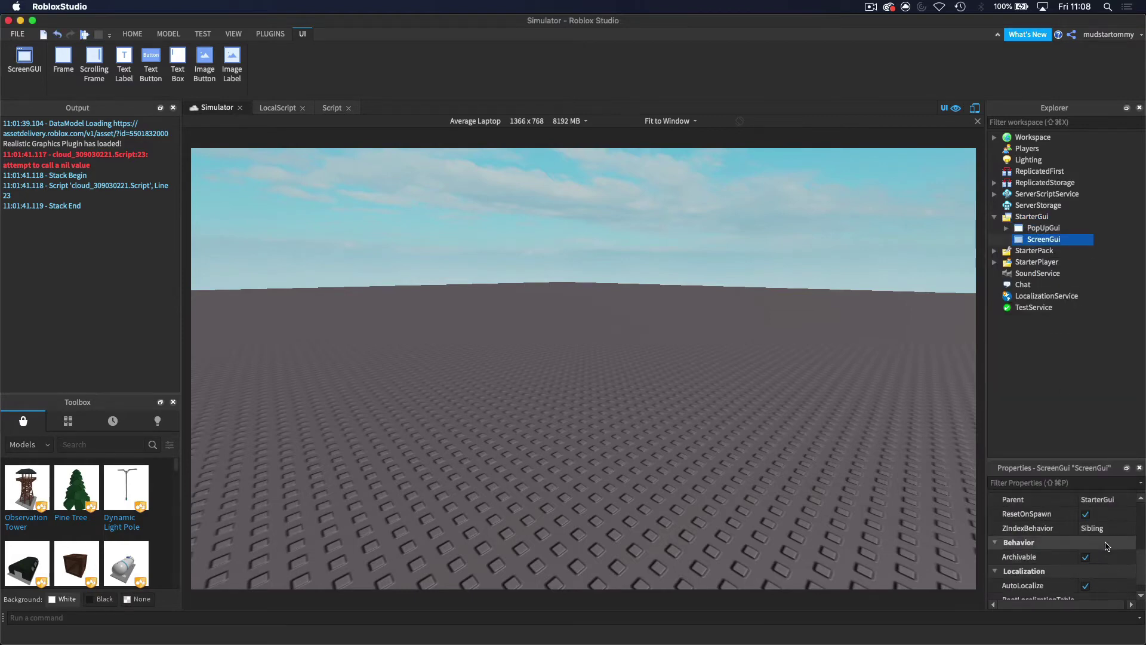
scroll(1127, 507, "up", 3)
left_click(1104, 528)
type("Main")
key("Return")
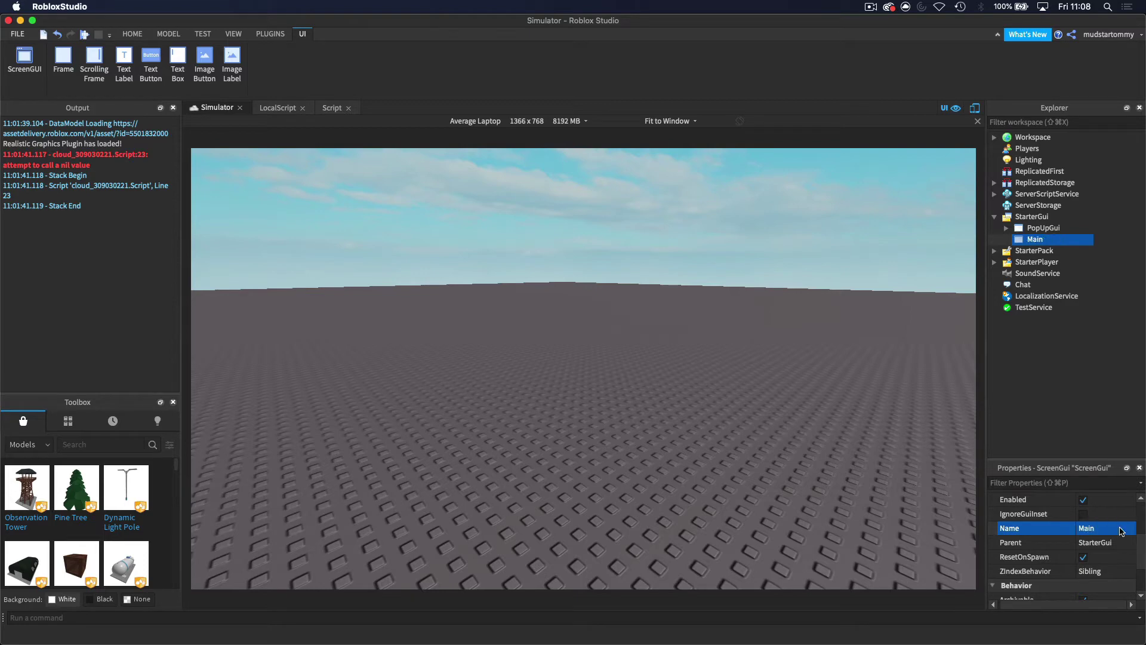
- Add a TextButton inside the Main ScreenGui
mouse_move(1029, 240)
right_click(1020, 242)
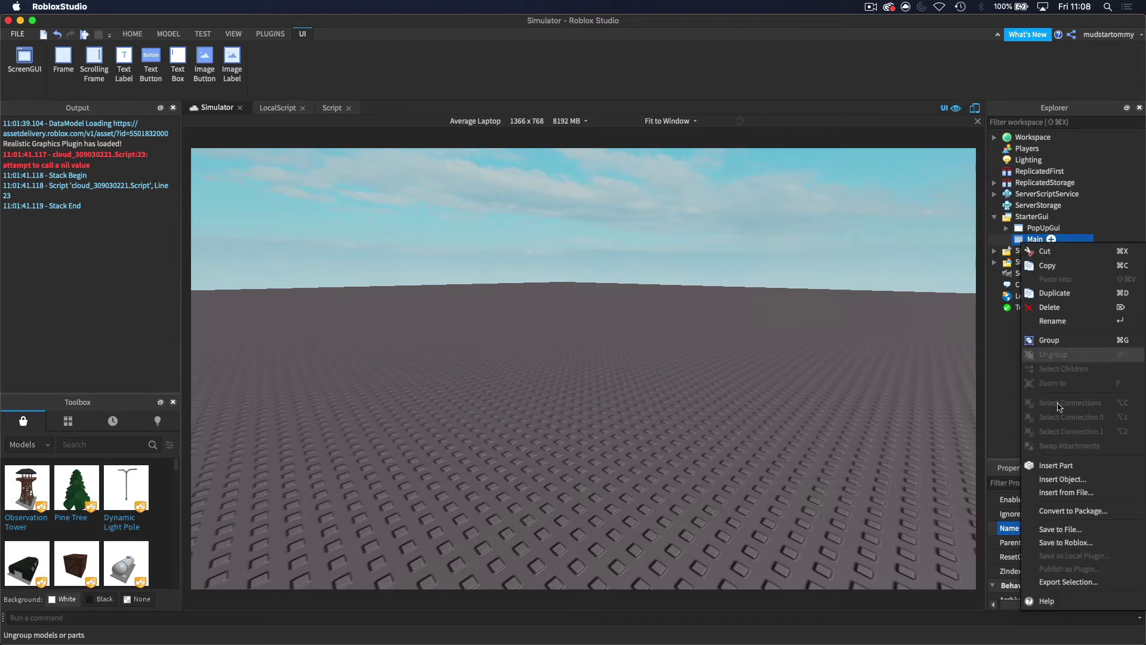
left_click(1060, 480)
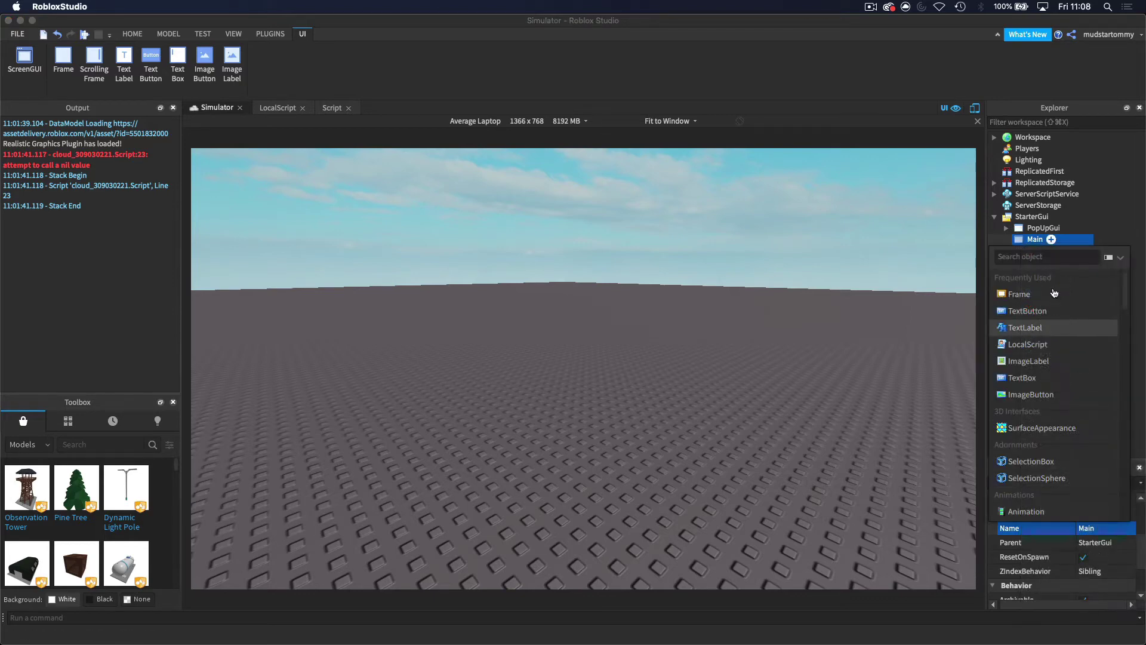
left_click(1016, 312)
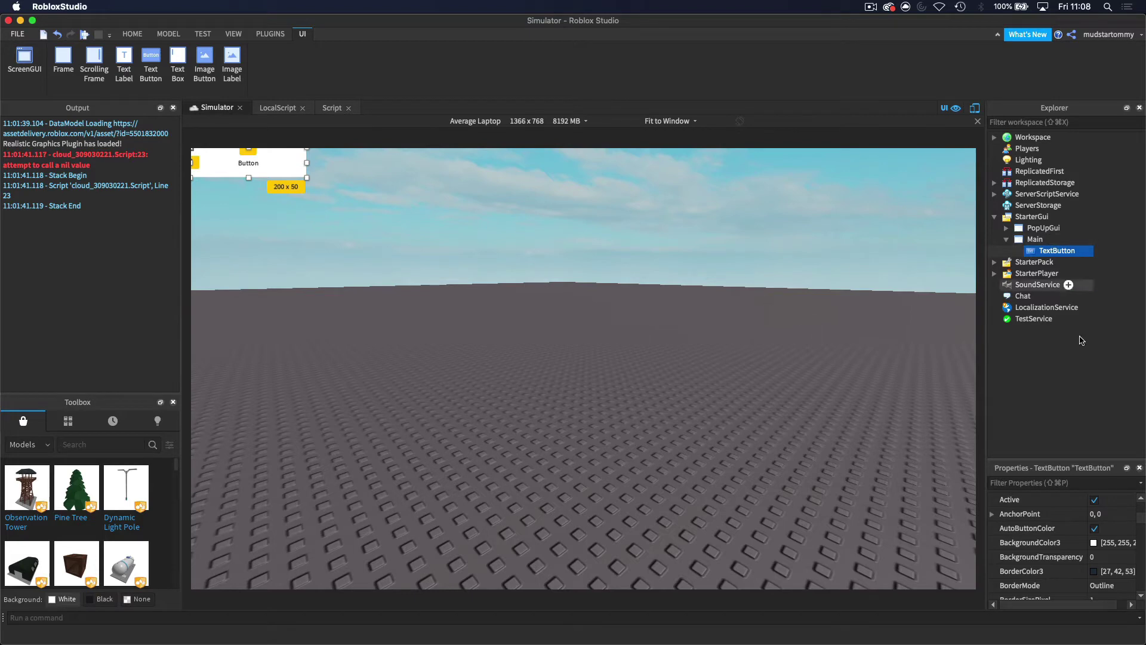
scroll(1107, 532, "down", 5)
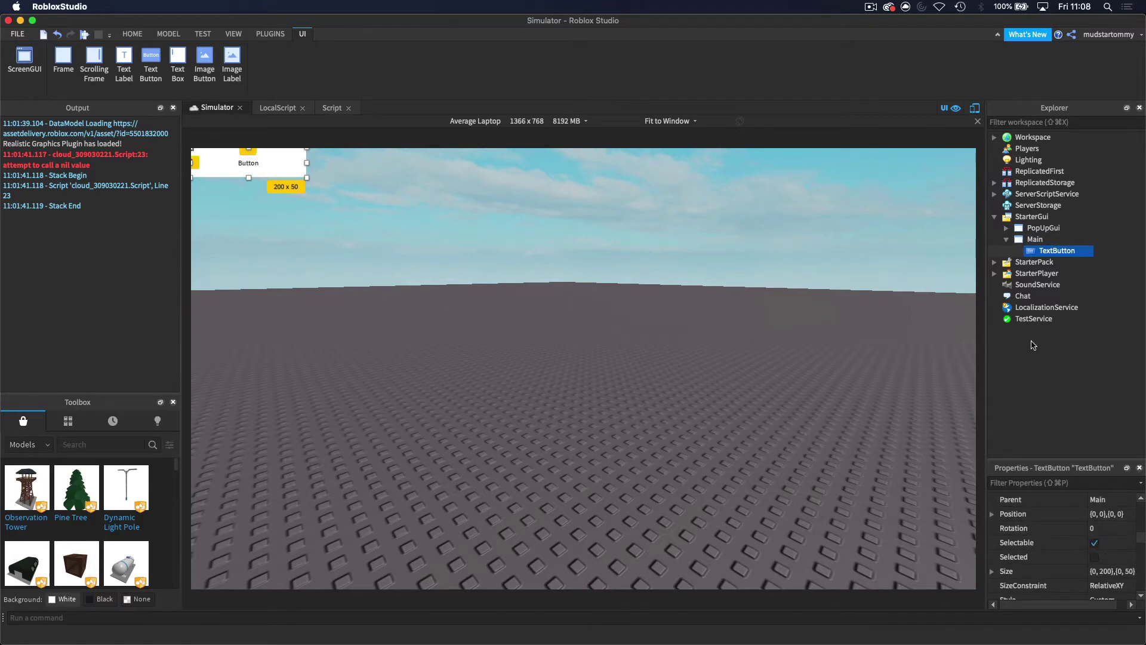
- Change the TextButton's Size property, entering a scale of 0.15
left_click(1103, 571)
double_click(1103, 571)
type("0.15")
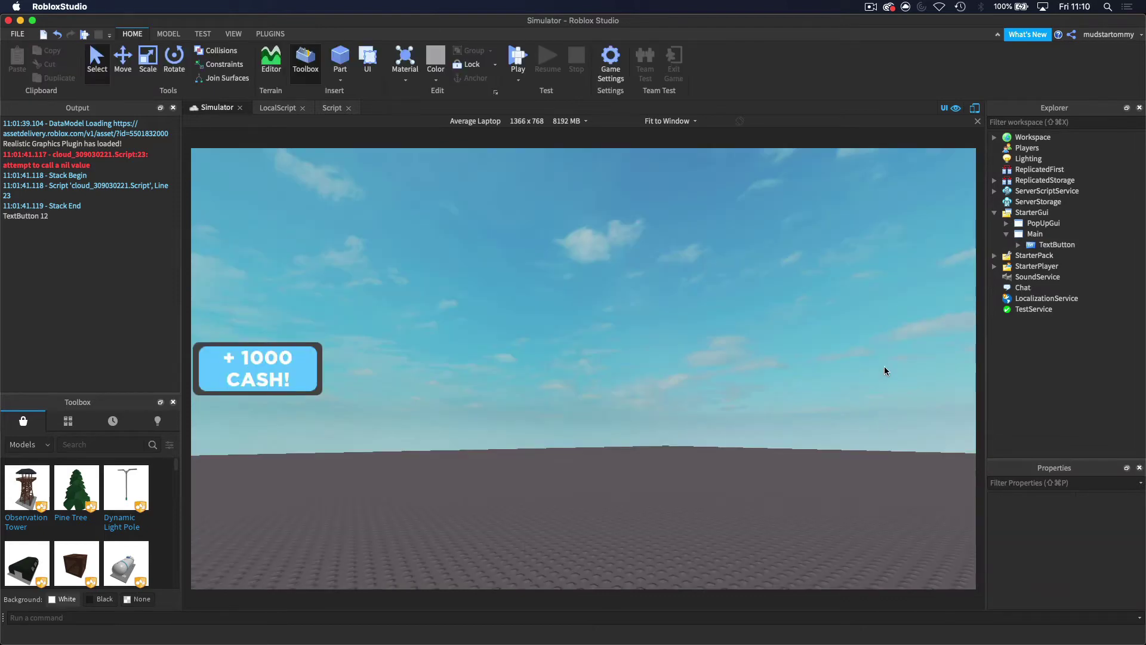
scroll(721, 307, "up", 3)
right_click_drag(229, 371, 229, 368)
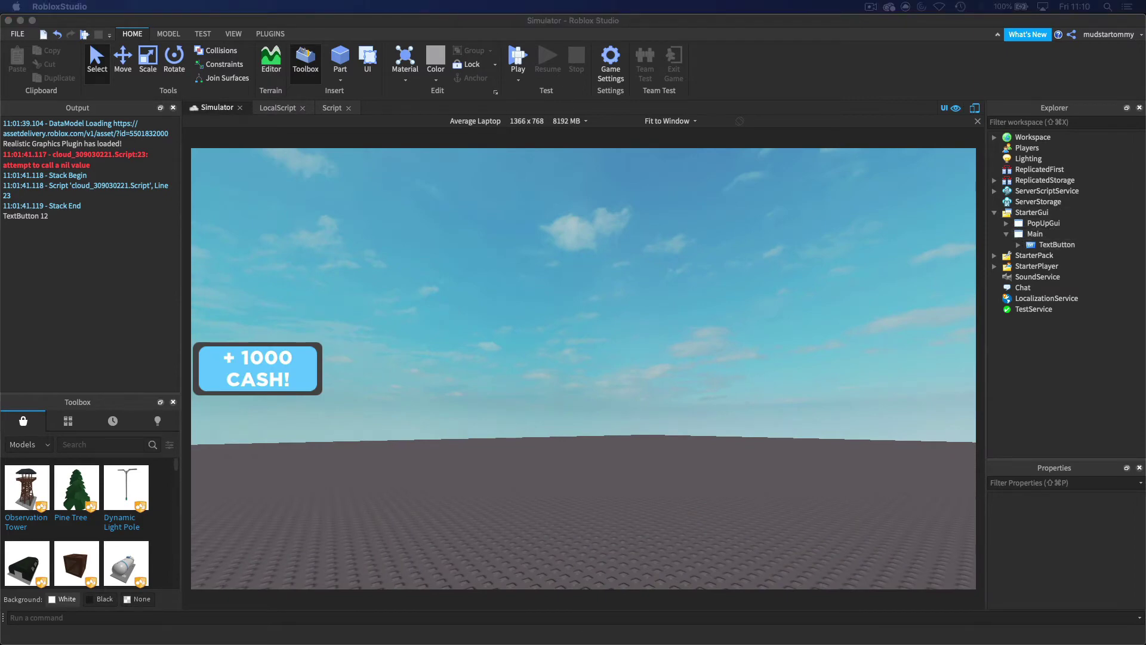
- Rename the TextButton to PlusCash
left_click(1051, 245)
scroll(1116, 569, "down", 2)
scroll(1114, 569, "down", 3)
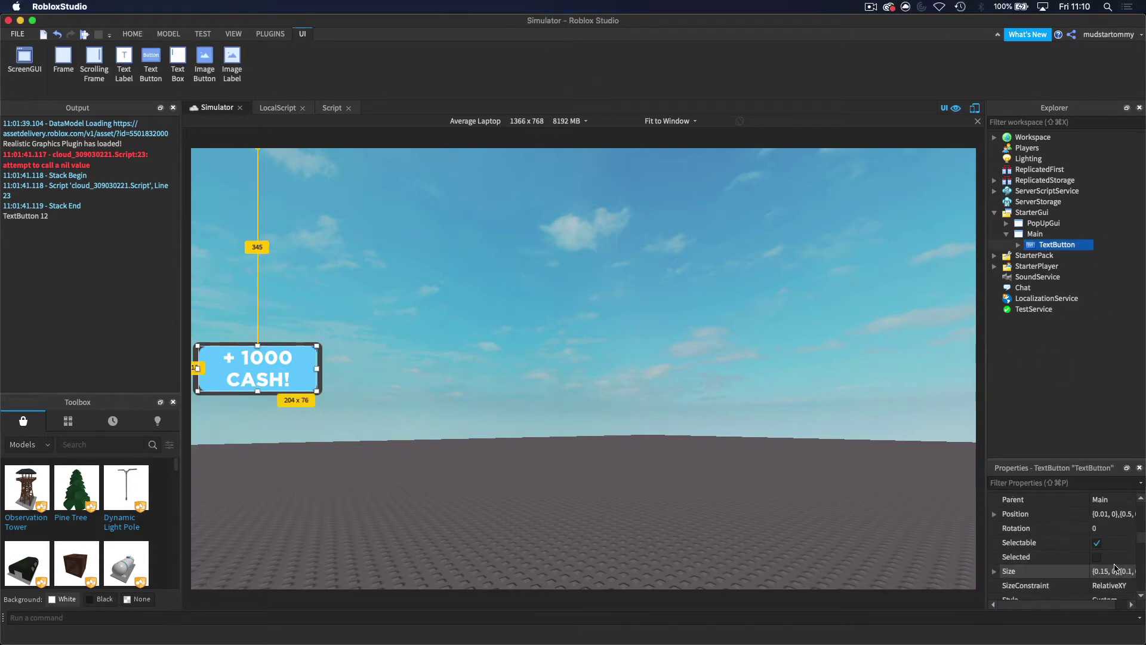
left_click(1125, 529)
type("PlusCash")
key("Return")
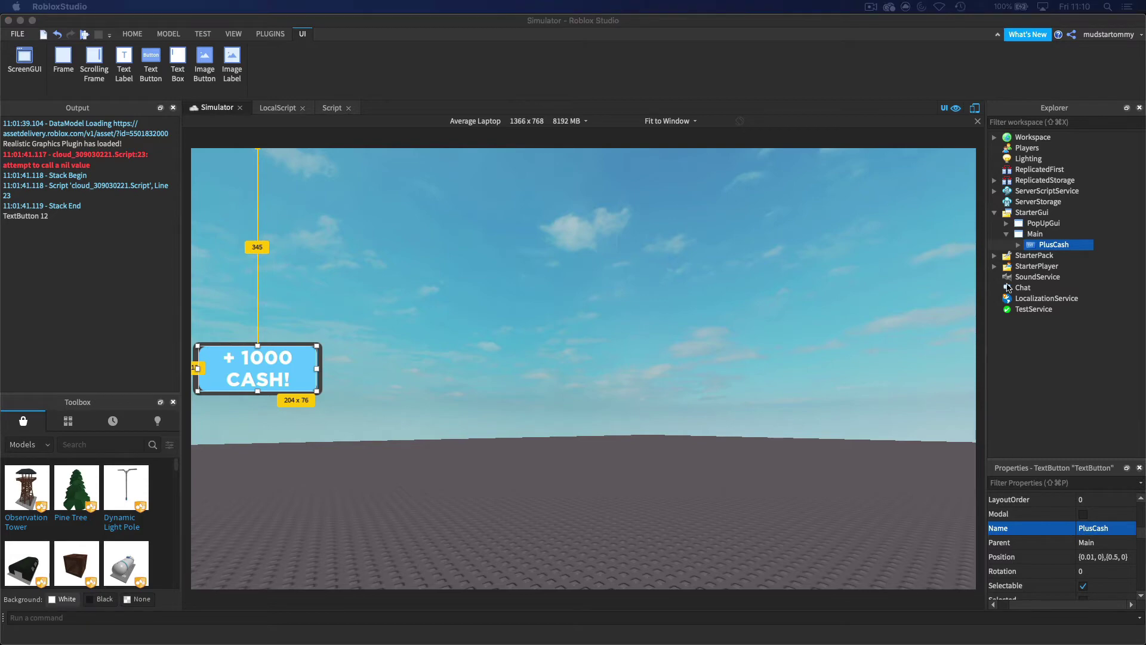
left_click(1018, 245)
- Insert a LocalScript into PlusCash and delete its default print("Hello world!") line
right_click(1033, 255)
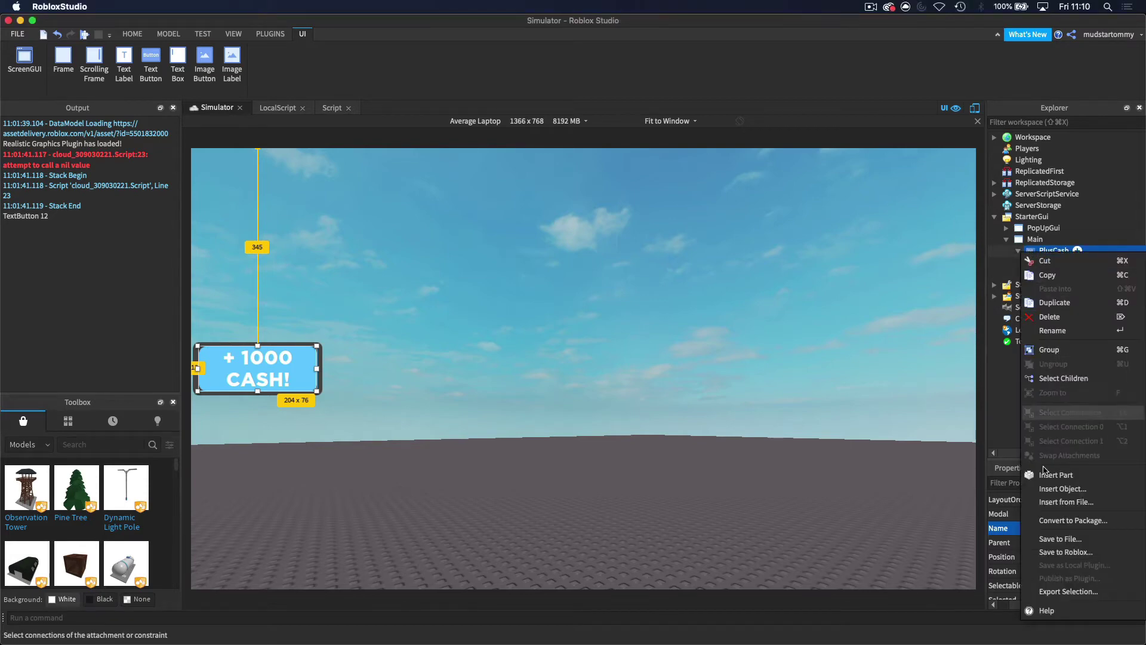
left_click(1042, 487)
left_click(1027, 306)
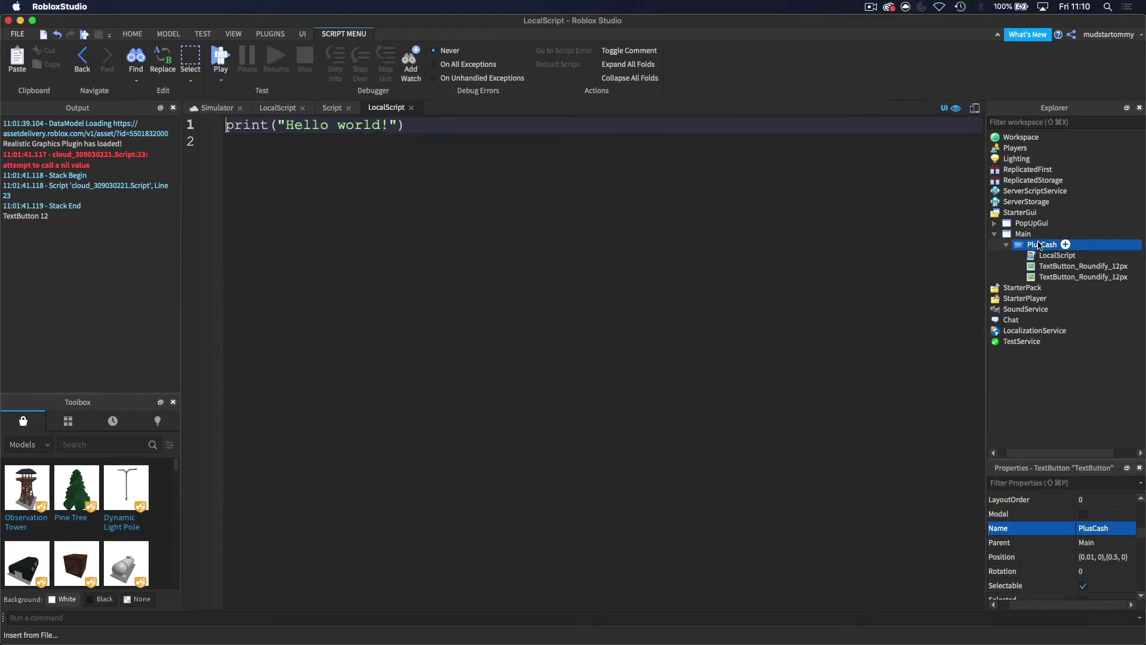
left_click_drag(435, 134, 197, 131)
key("BackSpace")
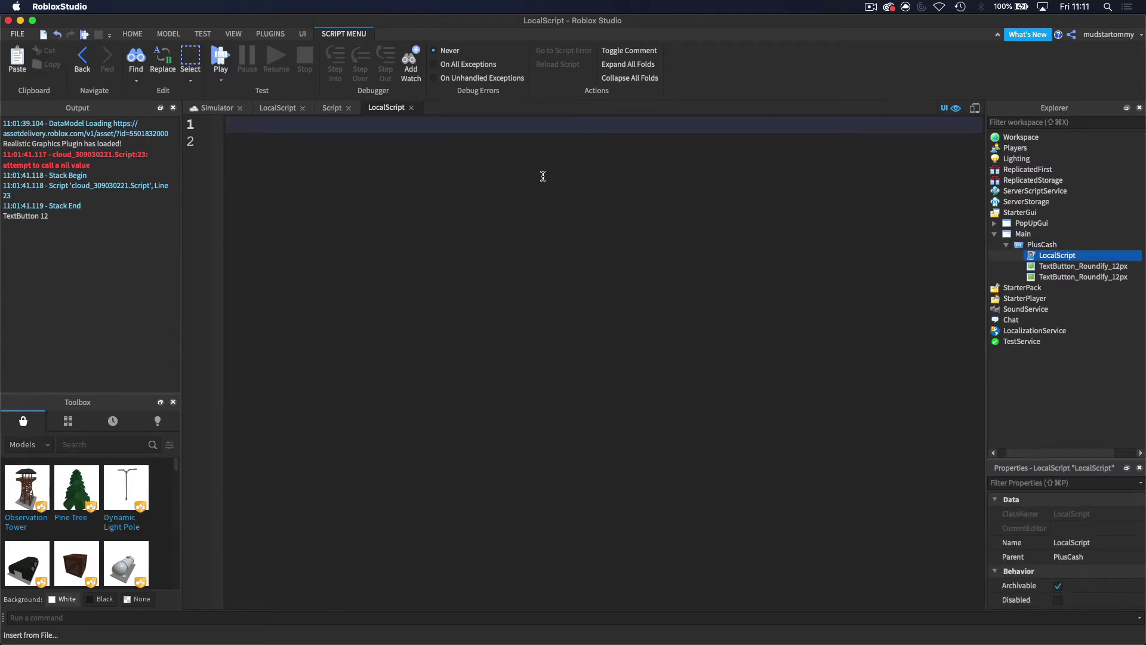